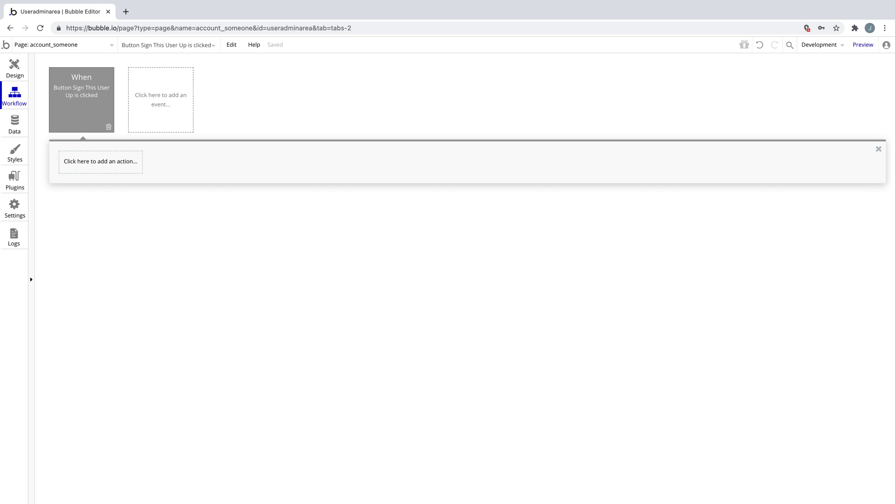
- Add a 'Create an account for someone else' action with Email set to Input Email's value
{"action": "left_click", "coordinate": [101, 161]}
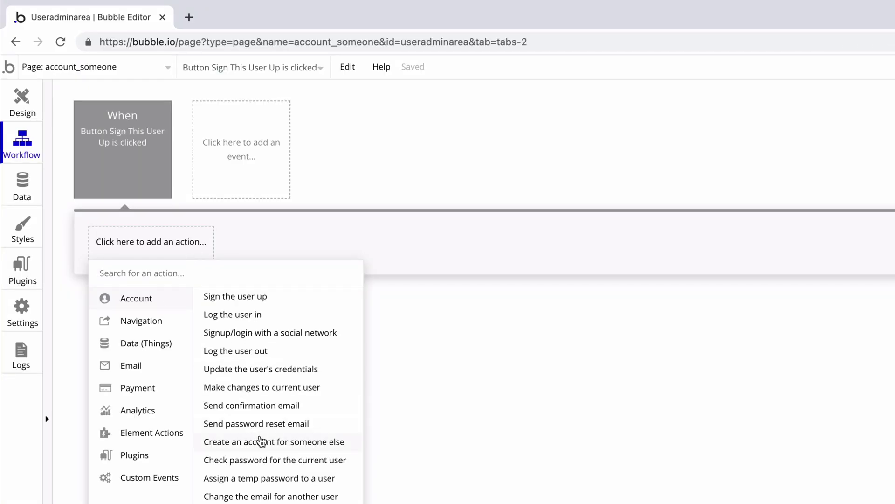
{"action": "left_click", "coordinate": [262, 441]}
{"action": "left_click", "coordinate": [359, 194]}
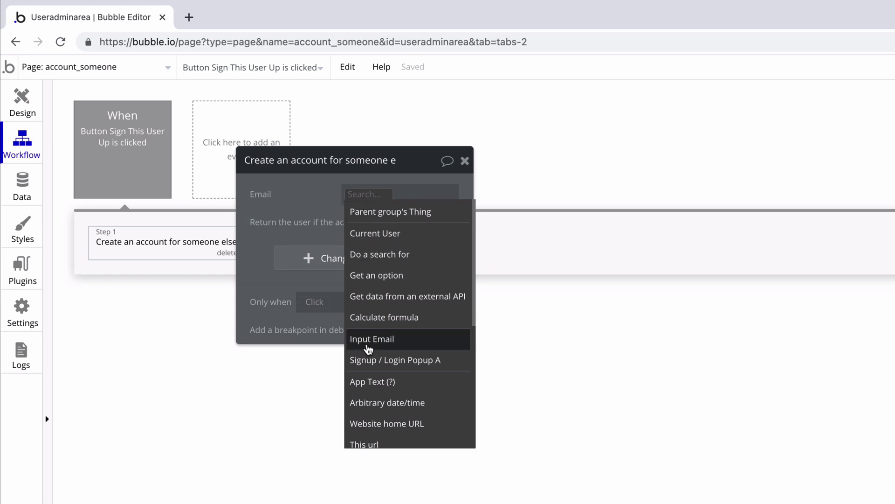
{"action": "left_click", "coordinate": [372, 338]}
{"action": "left_click", "coordinate": [413, 209]}
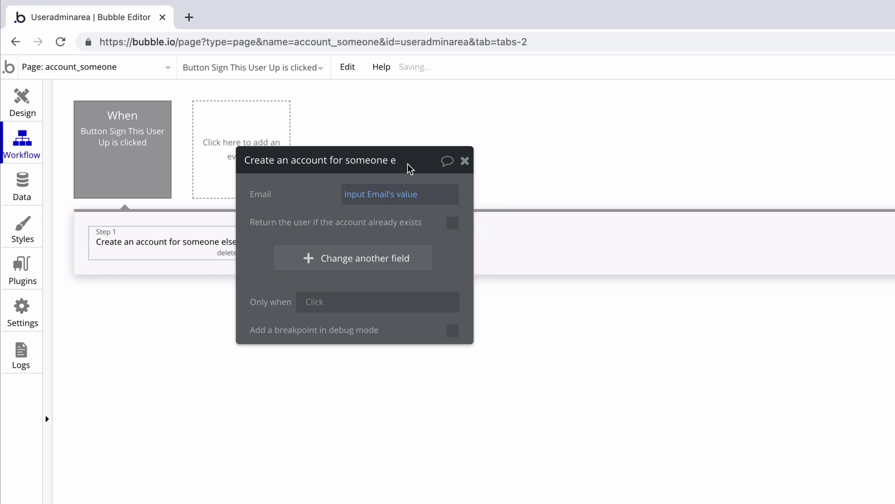
- Drag the workflow step's settings panel out of the way
{"action": "left_click_drag", "start_coordinate": [409, 165], "coordinate": [448, 167]}
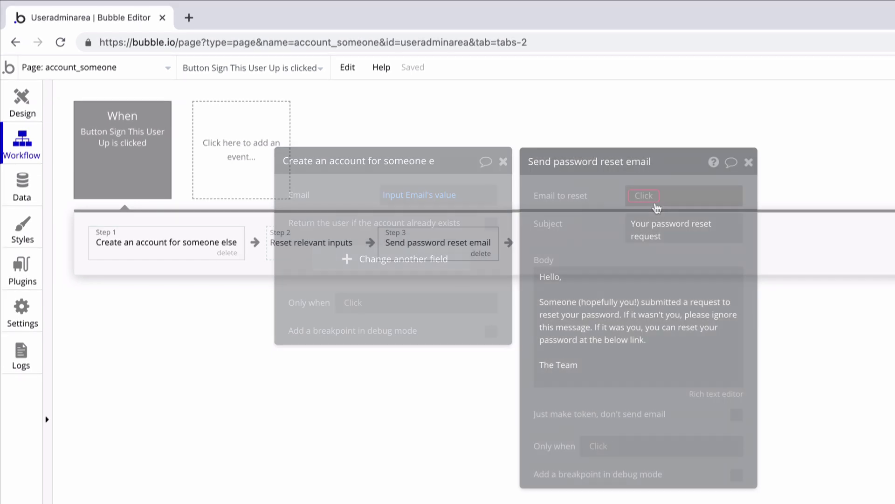
- Set the password reset step's Email to reset to Result of step 1's email
{"action": "left_click", "coordinate": [644, 195]}
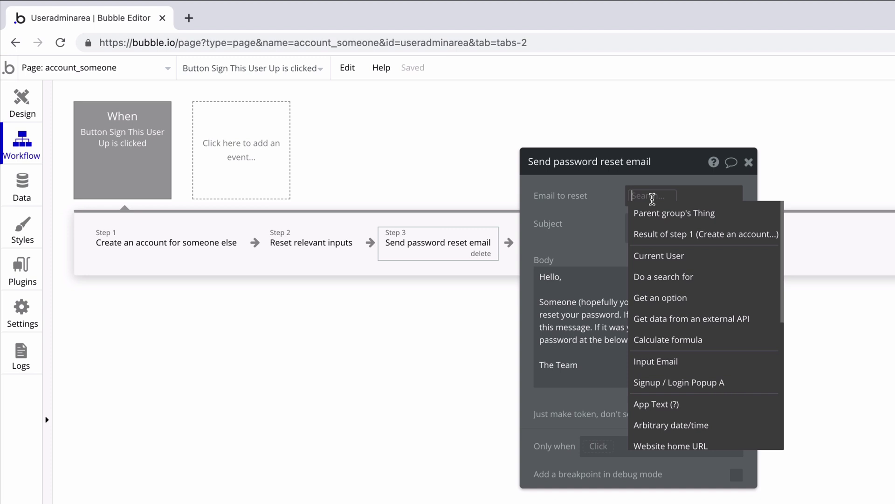
{"action": "left_click", "coordinate": [671, 235]}
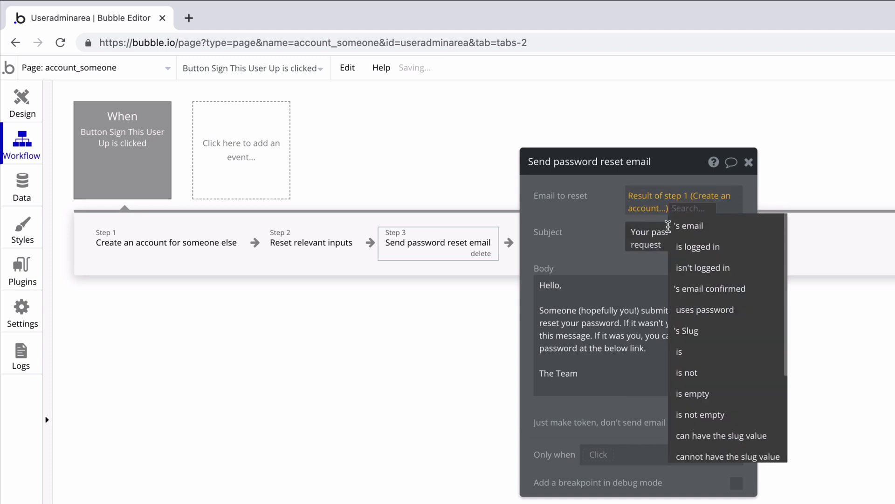
{"action": "left_click", "coordinate": [689, 225]}
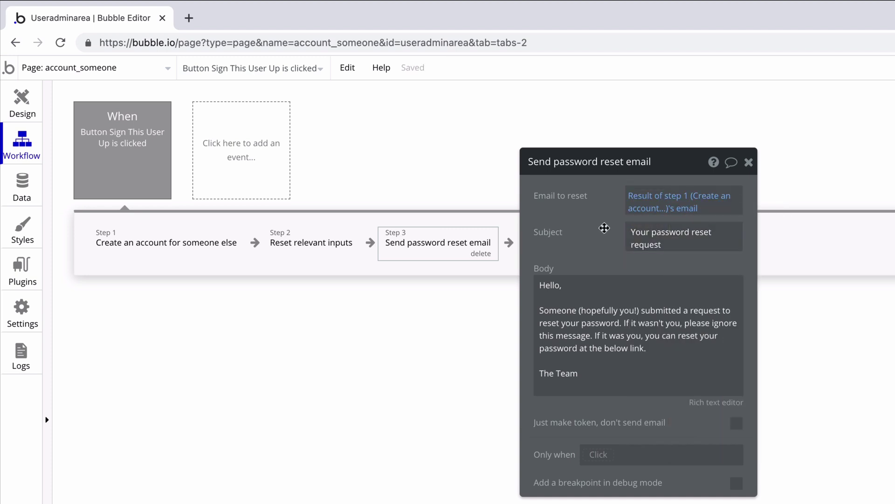